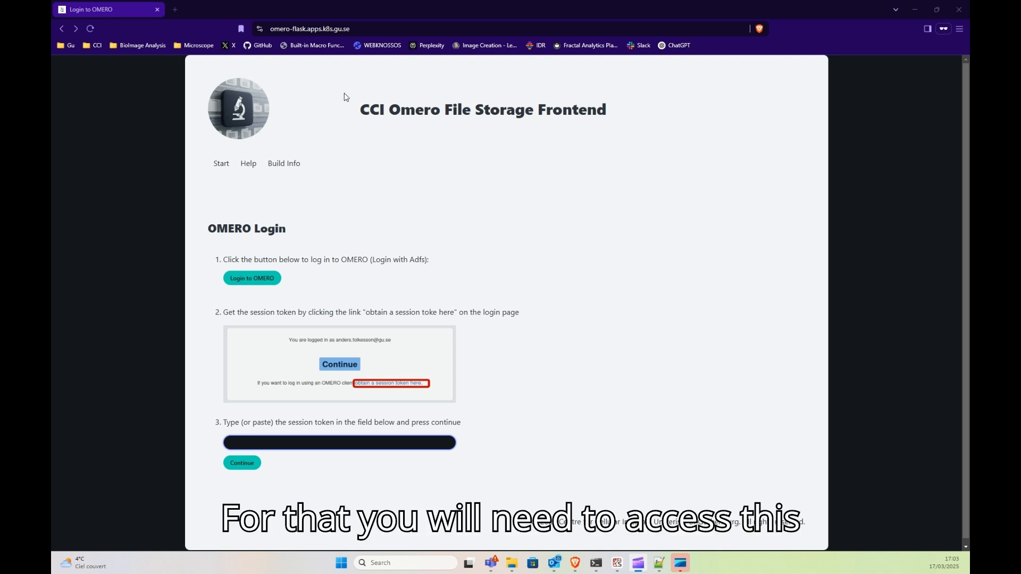
# Sign in to OMERO.web via Adfs, then generate and copy a new session token.
pyautogui.click(357, 28)
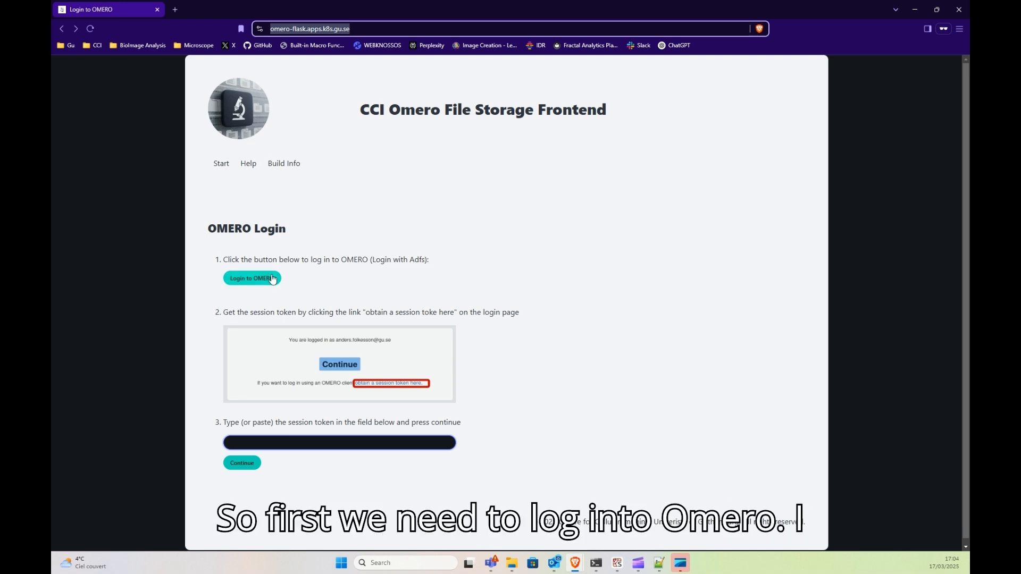
pyautogui.click(252, 278)
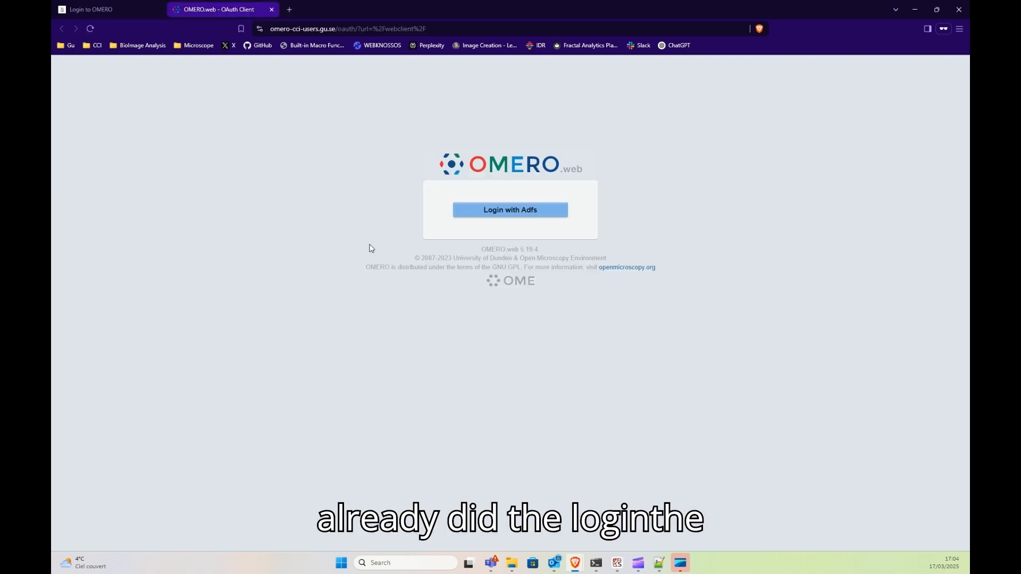
pyautogui.click(533, 215)
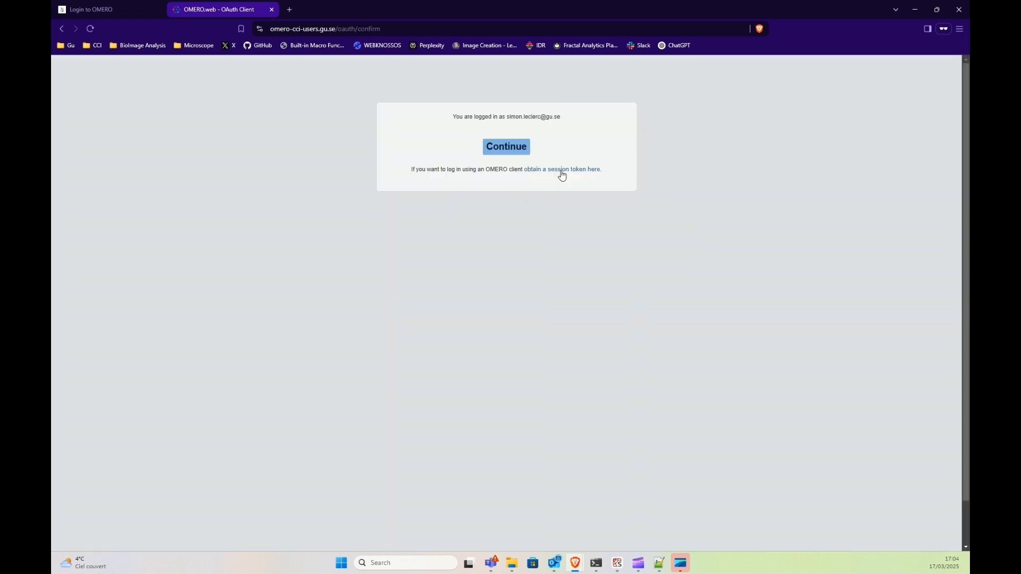
pyautogui.click(562, 171)
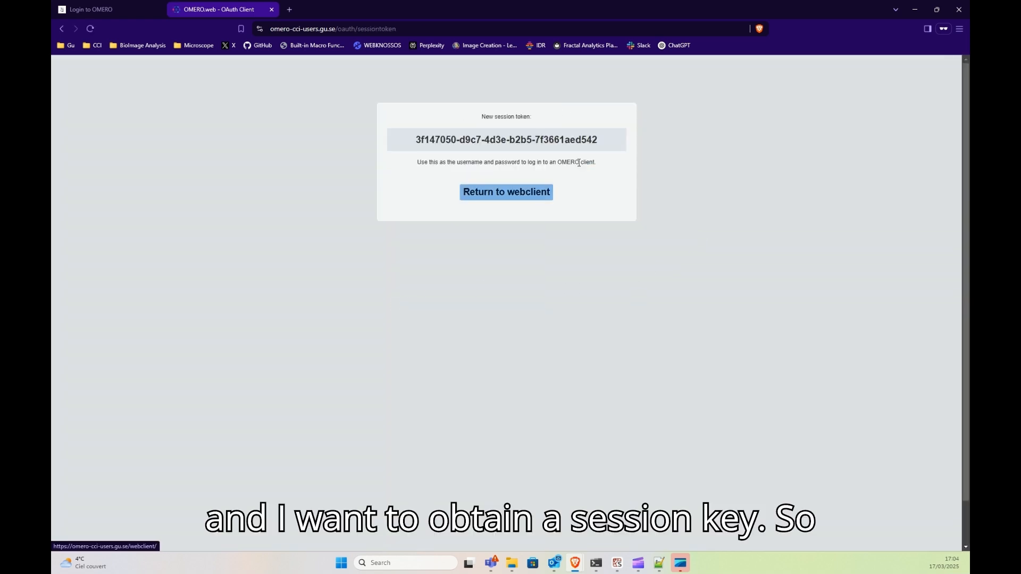
pyautogui.moveTo(600, 140); pyautogui.dragTo(416, 143)
pyautogui.hotkey('ctrl', 'c')
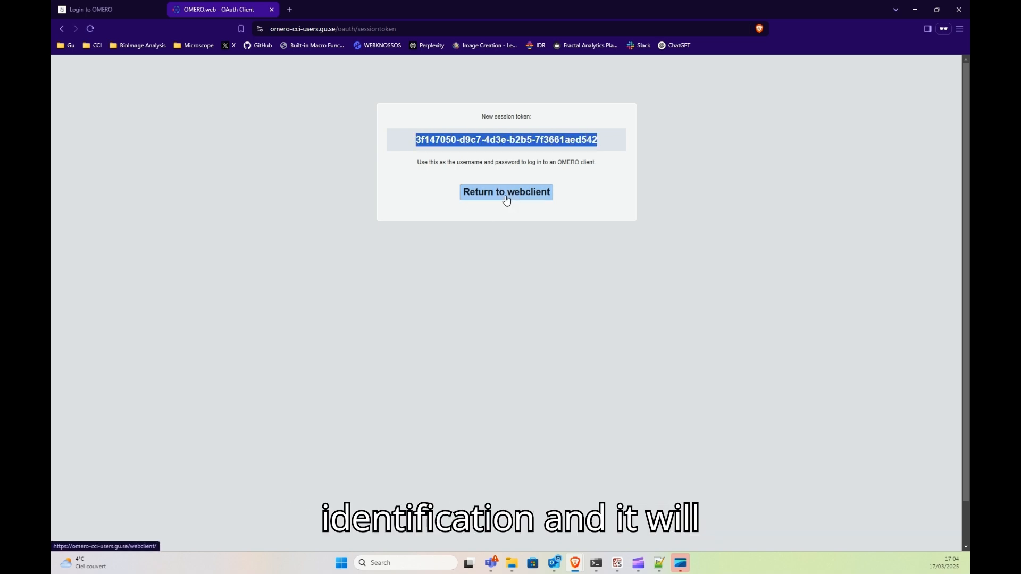
pyautogui.click(111, 11)
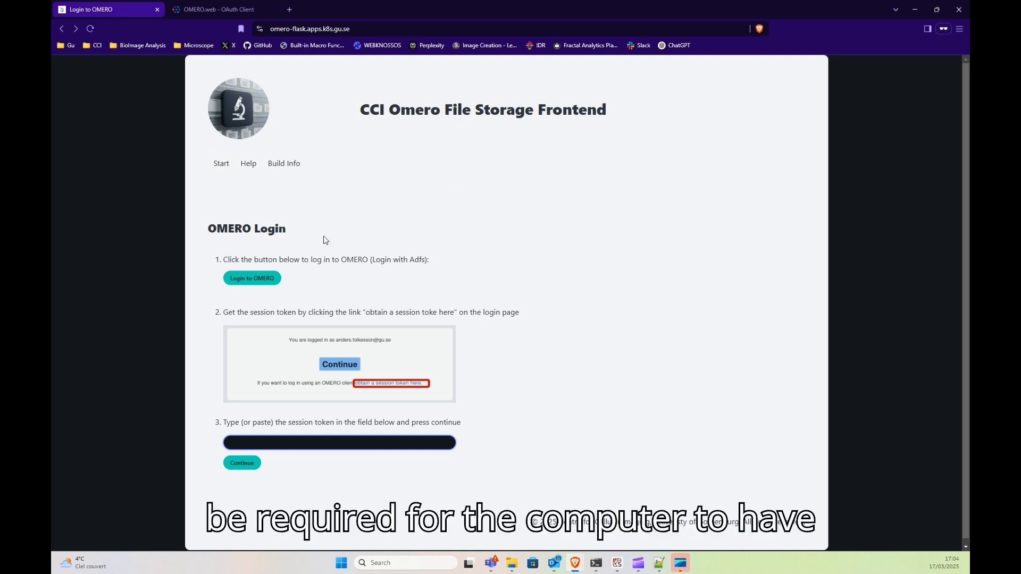
# Paste the copied OMERO session token into the frontend and submit it.
pyautogui.click(363, 445)
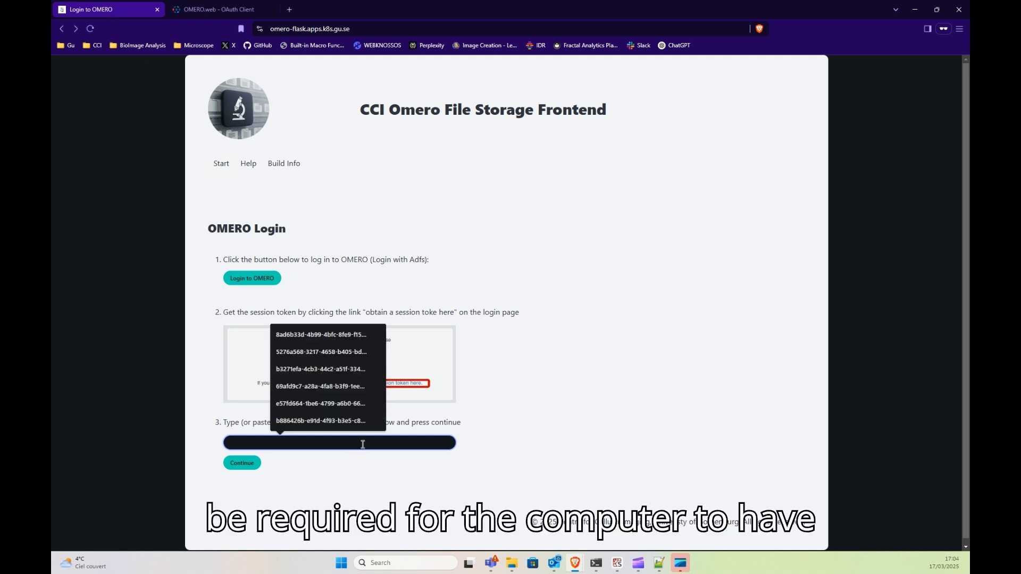
pyautogui.hotkey('ctrl', 'v')
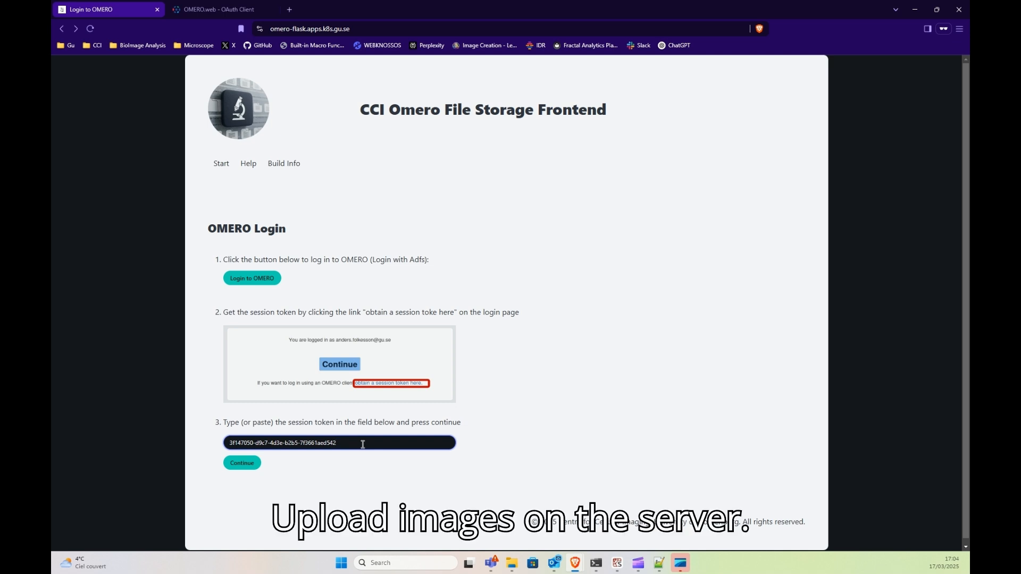
pyautogui.click(246, 469)
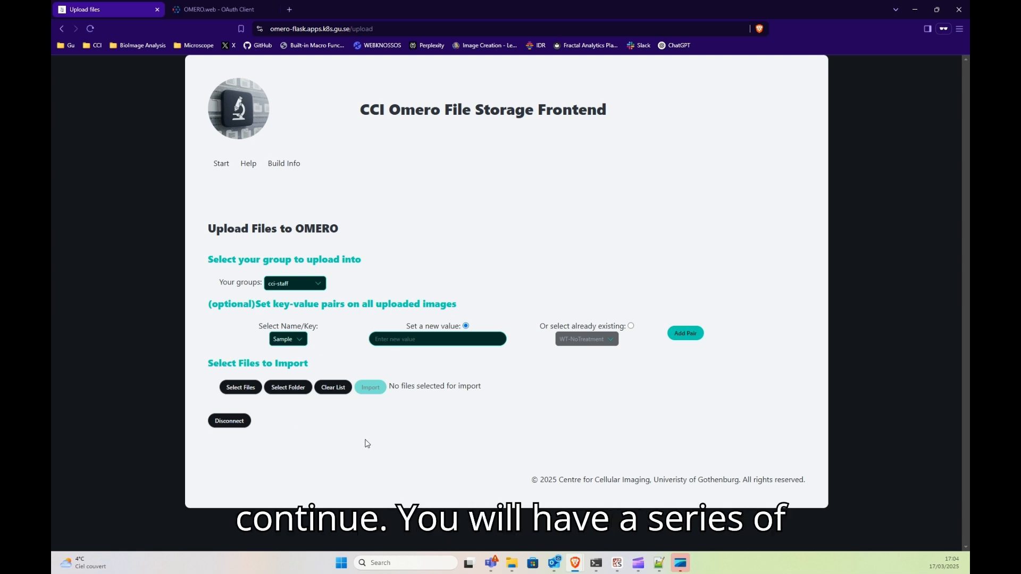
# Highlight the group label and key-value section heading while explaining the upload page.
pyautogui.moveTo(232, 285); pyautogui.dragTo(247, 296)
pyautogui.click(244, 285)
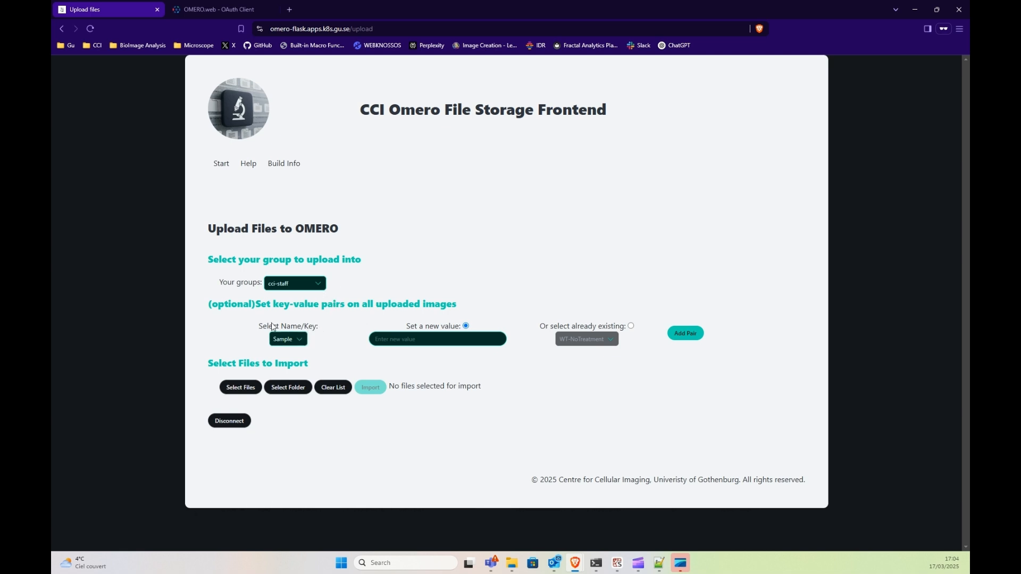
pyautogui.moveTo(261, 305); pyautogui.dragTo(367, 304)
pyautogui.click(365, 309)
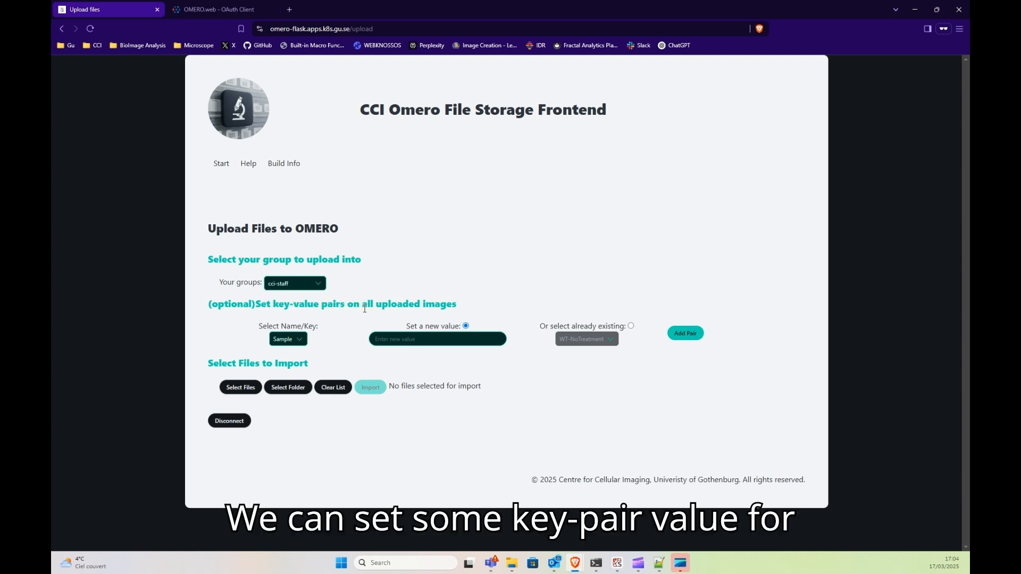
pyautogui.moveTo(434, 304); pyautogui.dragTo(299, 305)
pyautogui.click(365, 309)
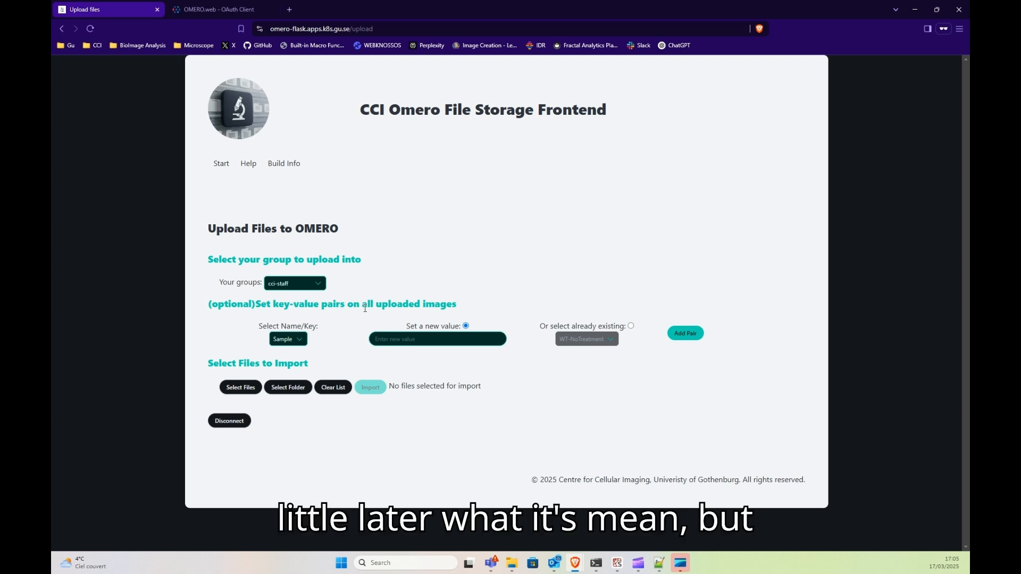
# Add the key-value pair Sample: Test Omero for all uploaded images.
pyautogui.click(404, 341)
pyautogui.write('Test')
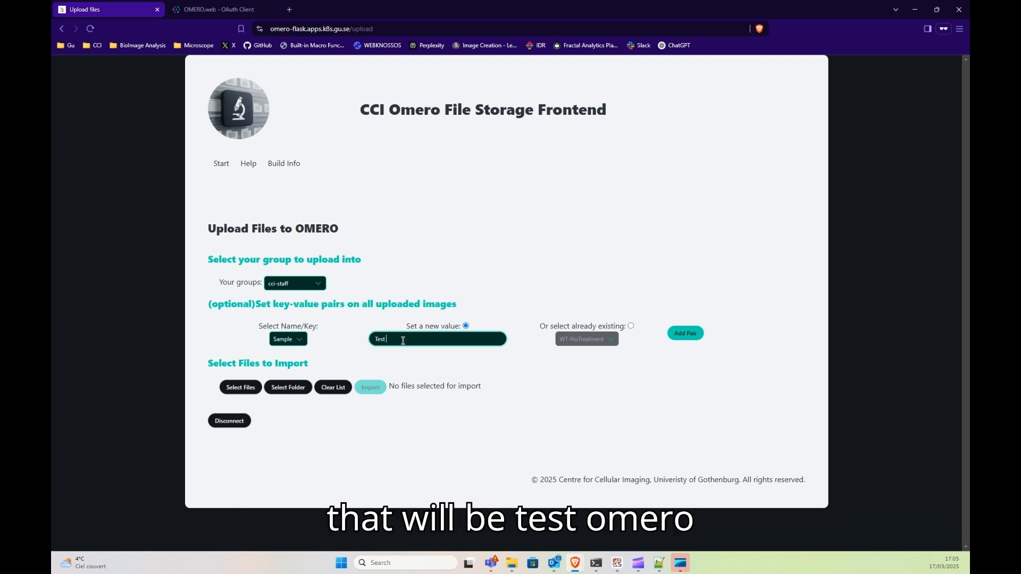
pyautogui.write(' Omero')
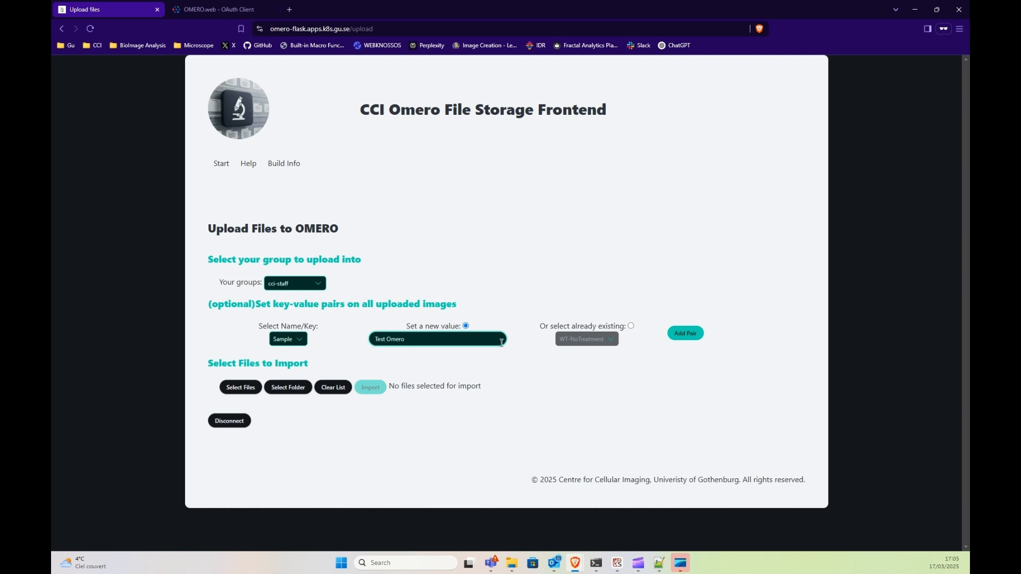
pyautogui.click(686, 333)
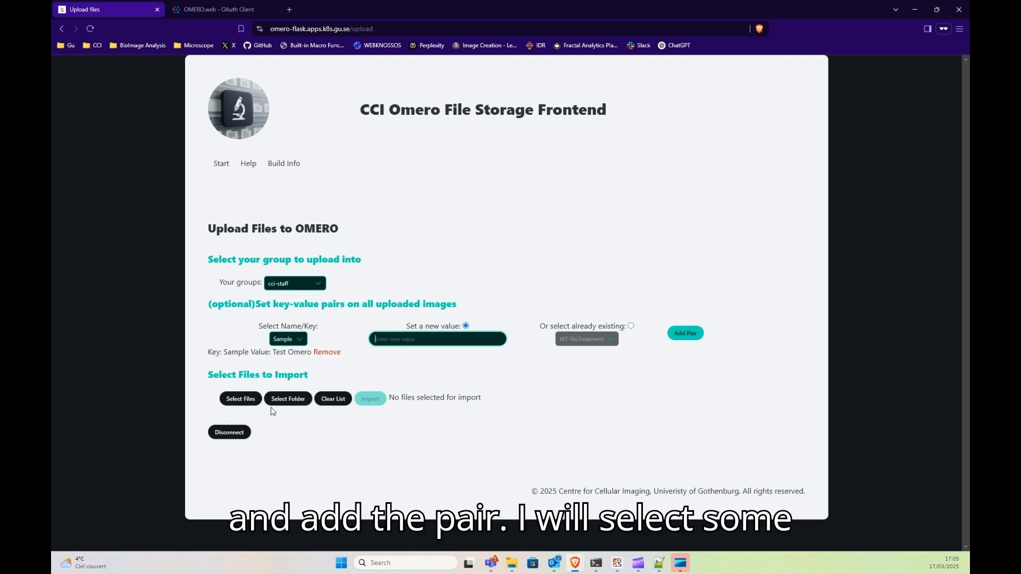
pyautogui.click(248, 400)
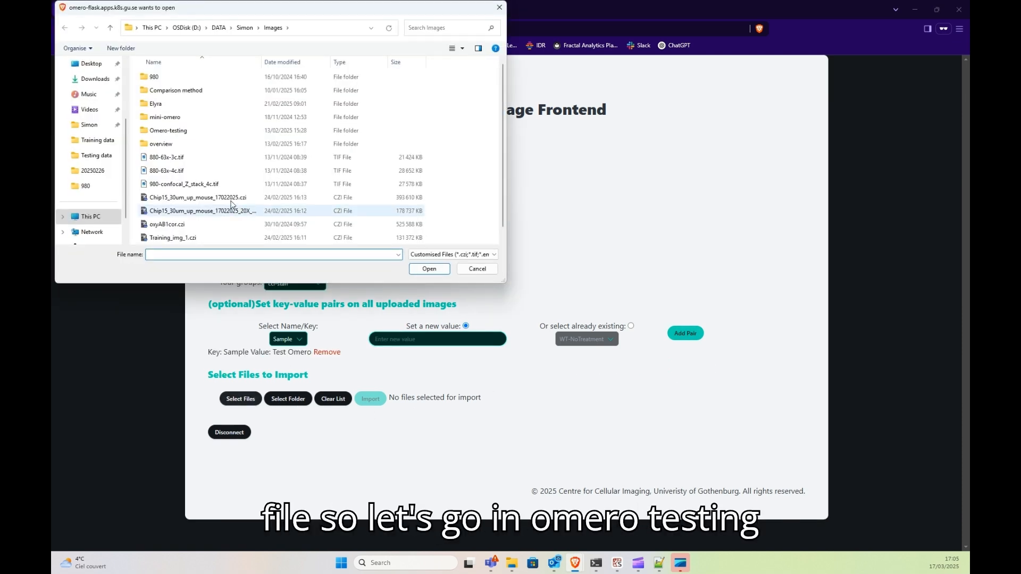
# Choose Imager_5x-full.czi and Imager_10x_tile.czi from the Omero-testing folder and import them.
pyautogui.doubleClick(210, 131)
pyautogui.scroll(-5, 272, 166)
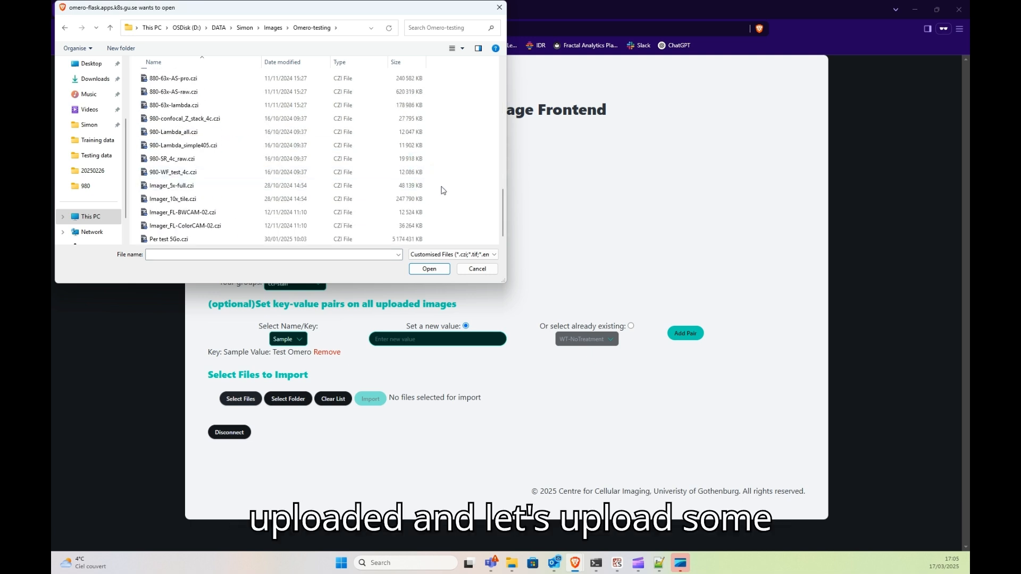
pyautogui.moveTo(442, 188); pyautogui.dragTo(378, 206)
pyautogui.click(430, 269)
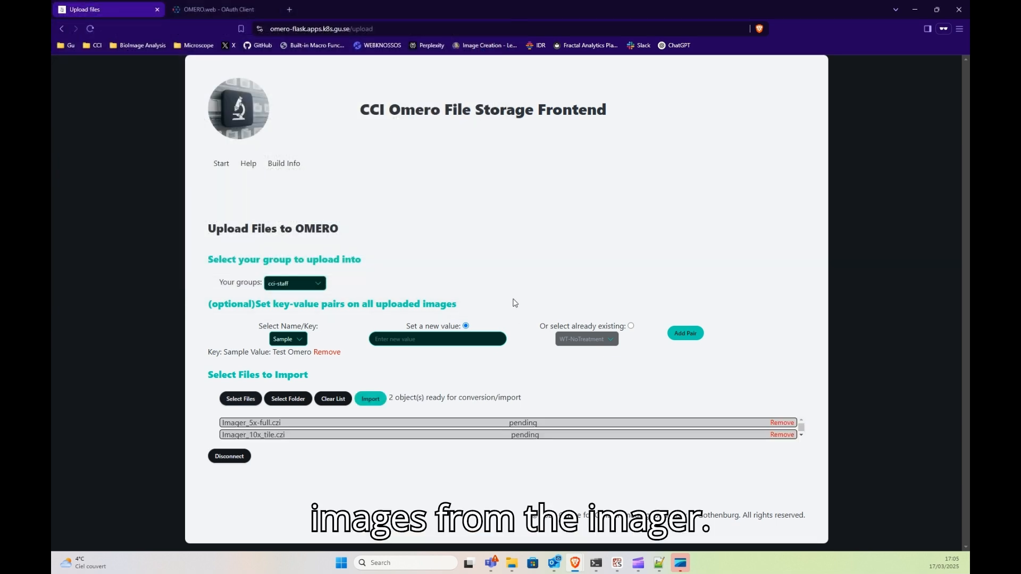
pyautogui.click(378, 400)
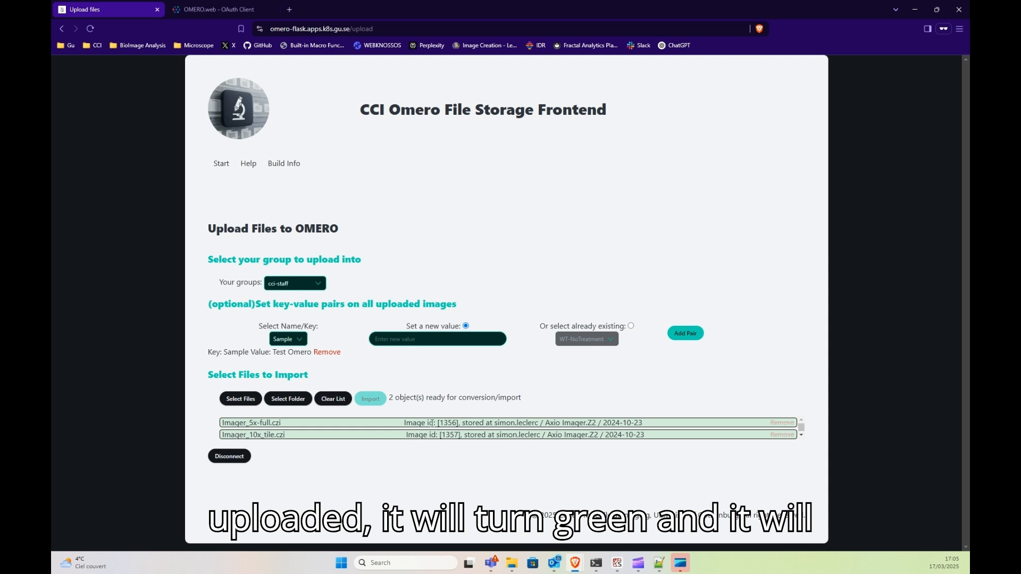
# Point out the resulting image IDs 1356 and 1357 in the upload list.
pyautogui.moveTo(404, 427); pyautogui.dragTo(650, 423)
pyautogui.click(456, 426)
pyautogui.moveTo(441, 423); pyautogui.dragTo(463, 434)
pyautogui.click(457, 433)
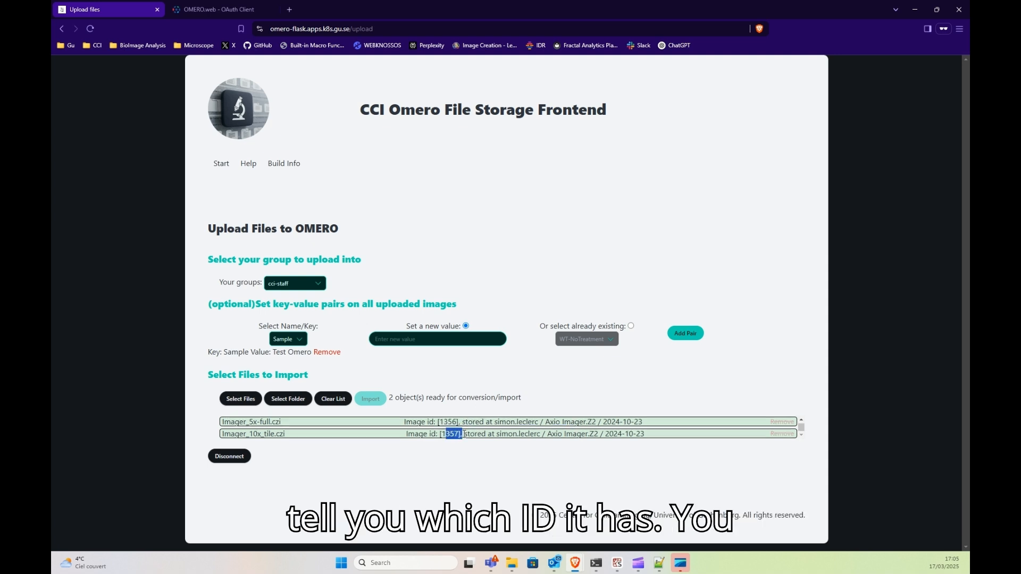
pyautogui.click(464, 434)
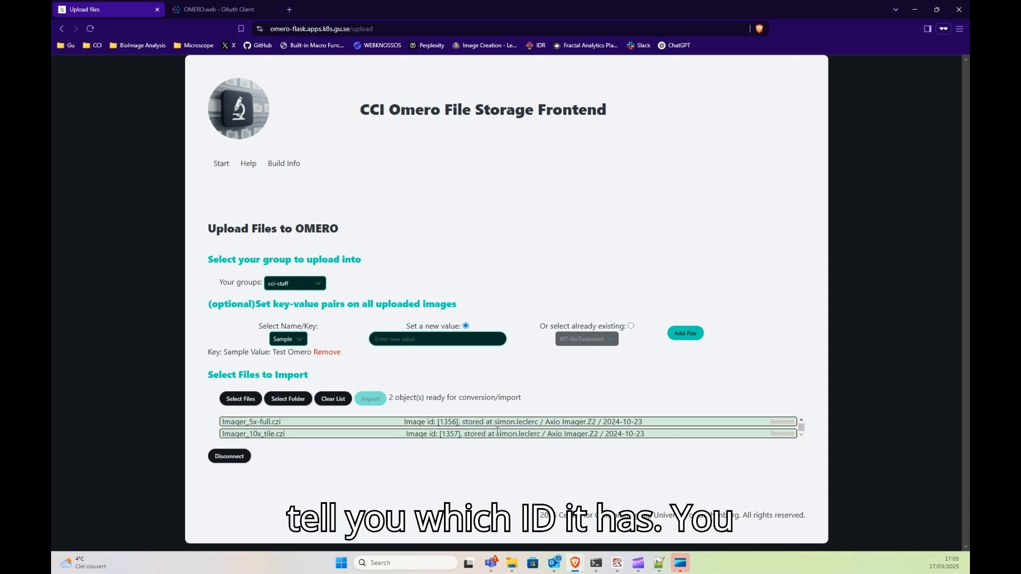
pyautogui.click(214, 15)
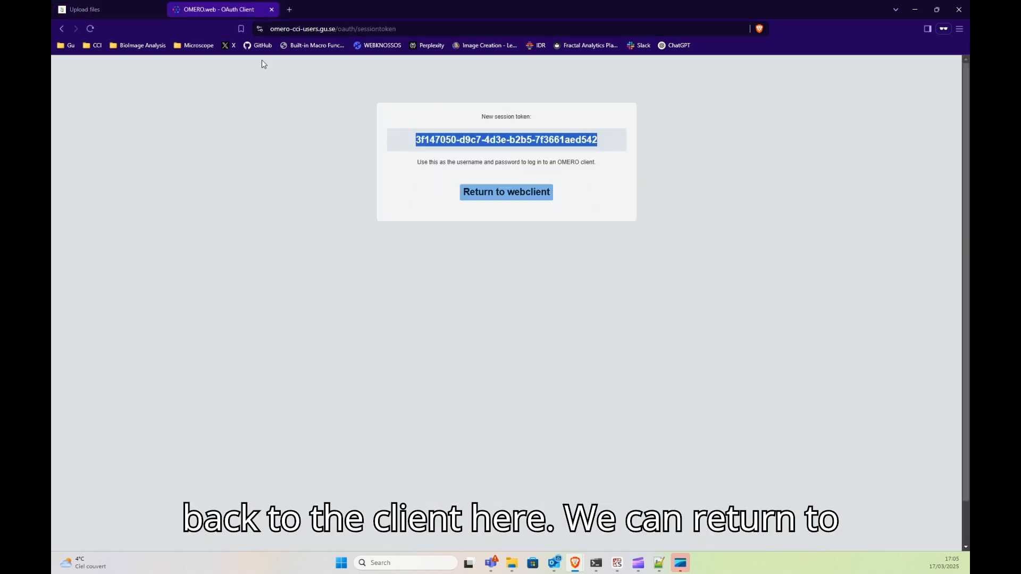
# Open the OMERO webclient and point out where the images were stored.
pyautogui.click(511, 194)
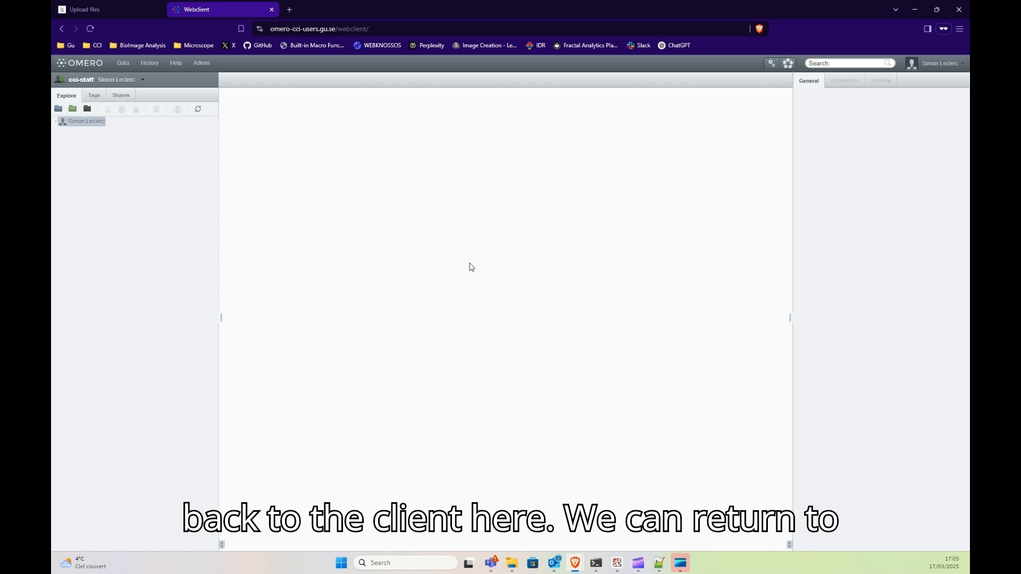
pyautogui.click(125, 11)
pyautogui.moveTo(546, 423); pyautogui.dragTo(597, 423)
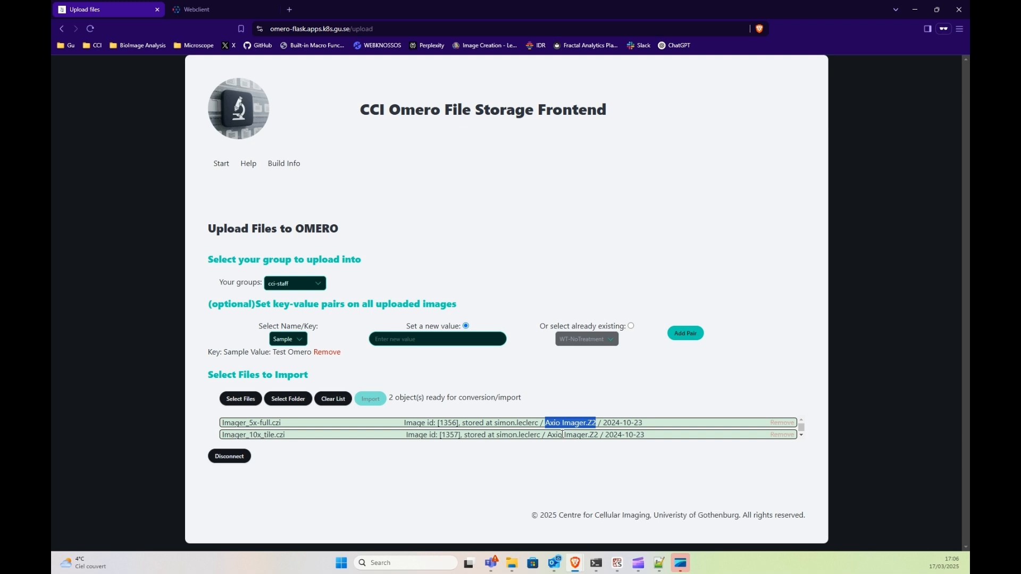
# Browse Axio Imager.Z2 / 2024-10-23 and inspect both uploaded images' key-value pairs.
pyautogui.click(195, 9)
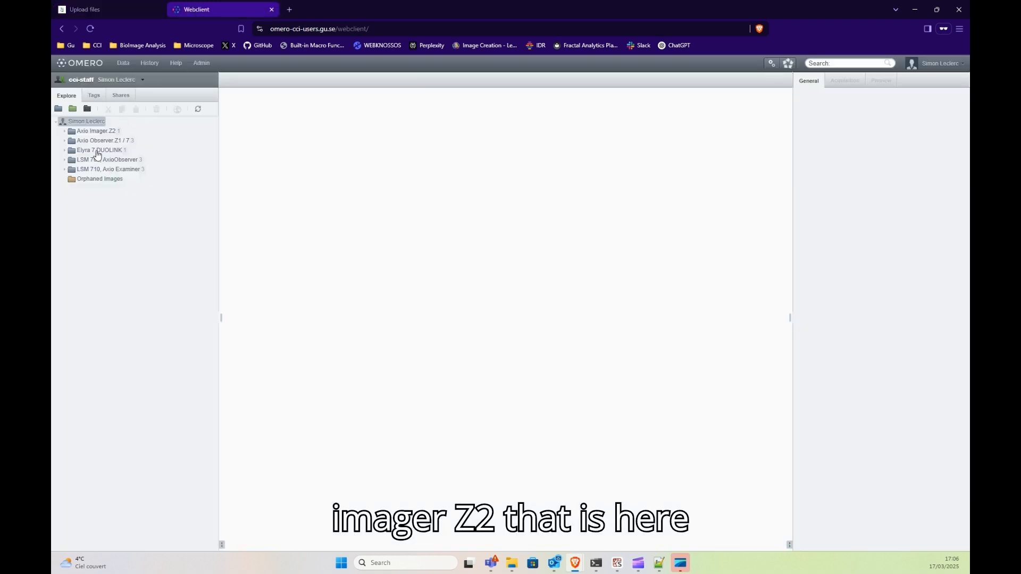
pyautogui.doubleClick(99, 132)
pyautogui.doubleClick(100, 141)
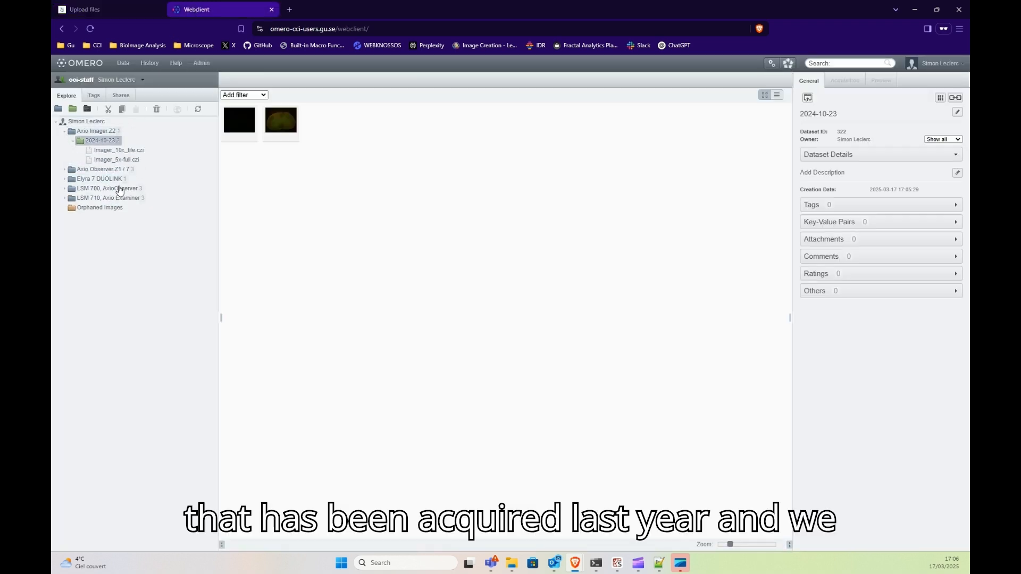
pyautogui.click(131, 151)
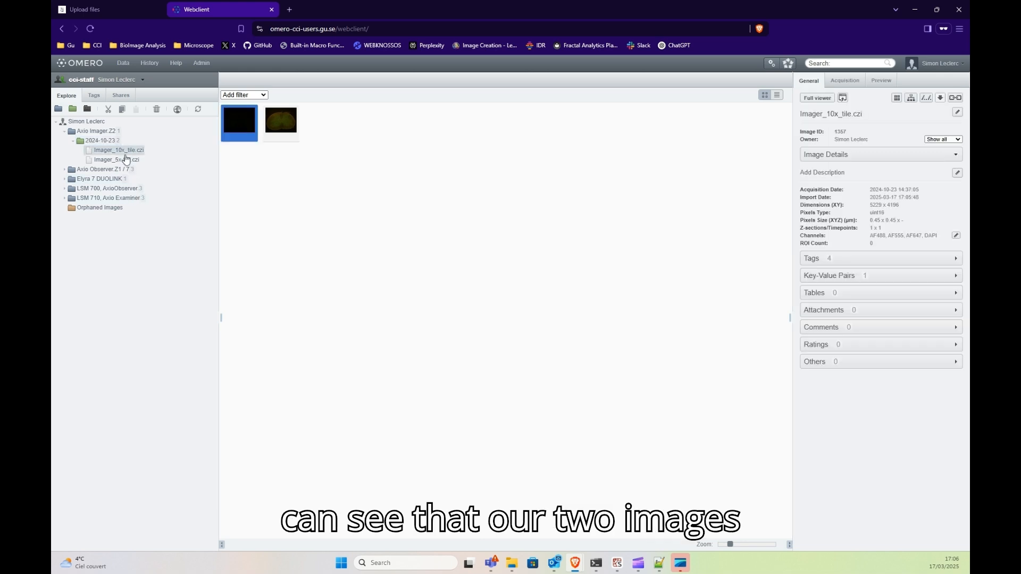
pyautogui.click(123, 160)
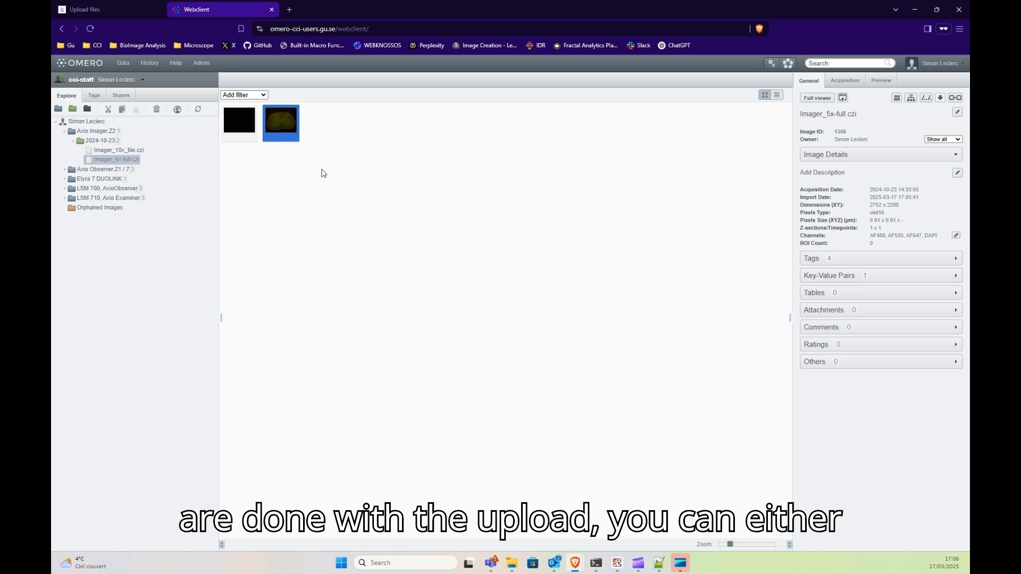
pyautogui.click(115, 7)
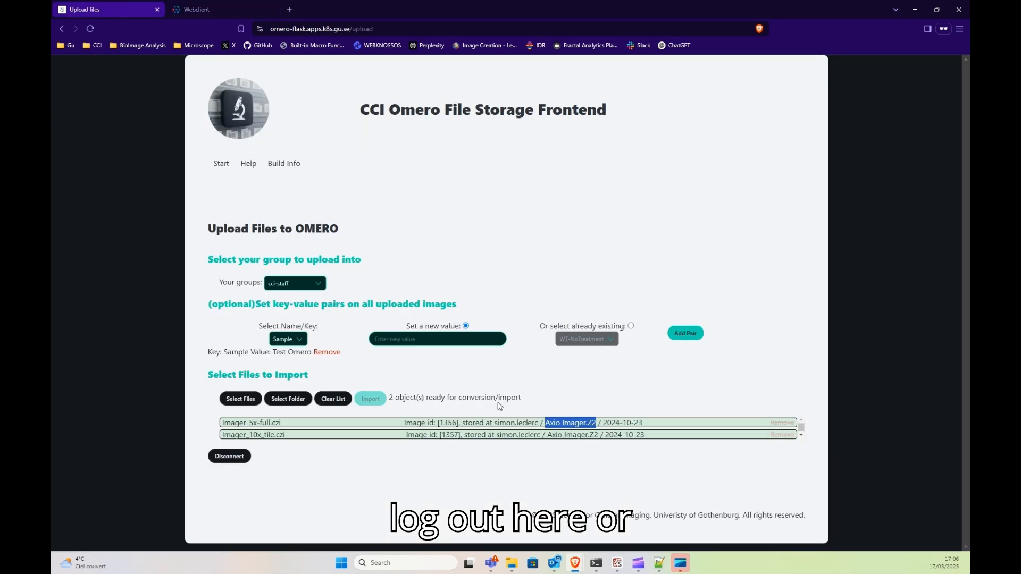
# Clear the finished uploads and queue six CZI files from a chosen folder.
pyautogui.click(338, 406)
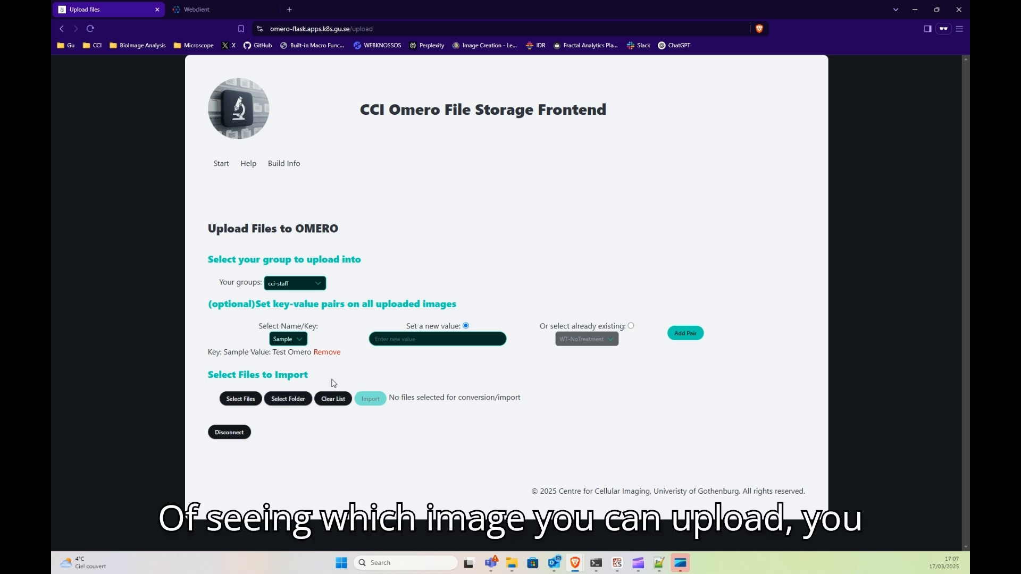
pyautogui.click(289, 400)
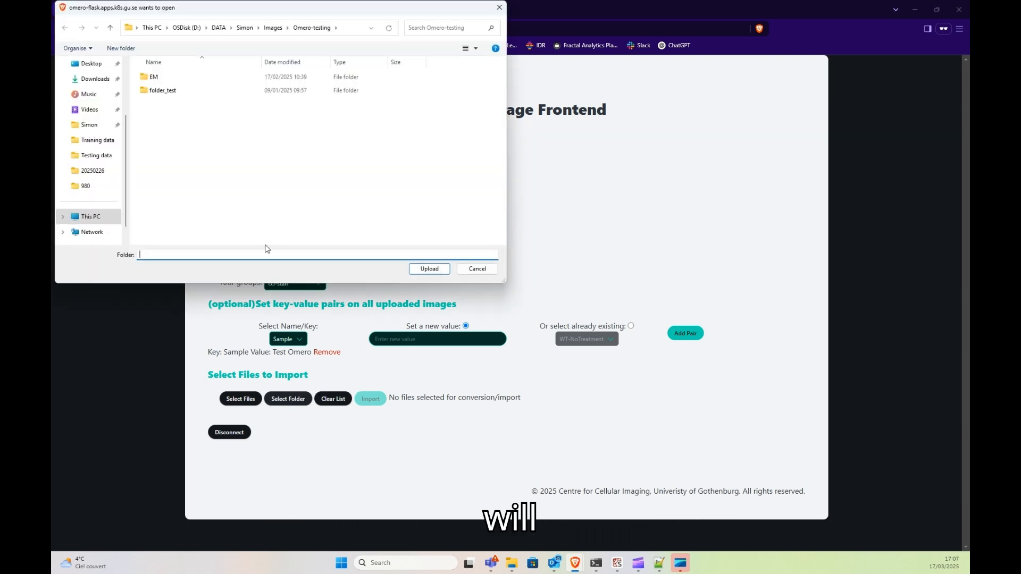
pyautogui.press('Return')
pyautogui.click(543, 97)
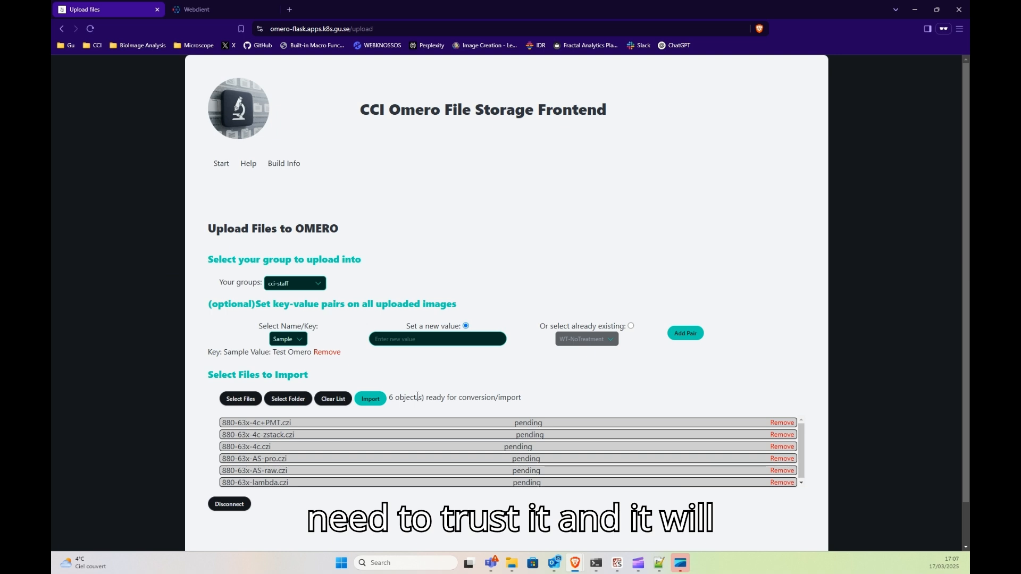
pyautogui.moveTo(318, 483); pyautogui.dragTo(242, 424)
pyautogui.click(310, 450)
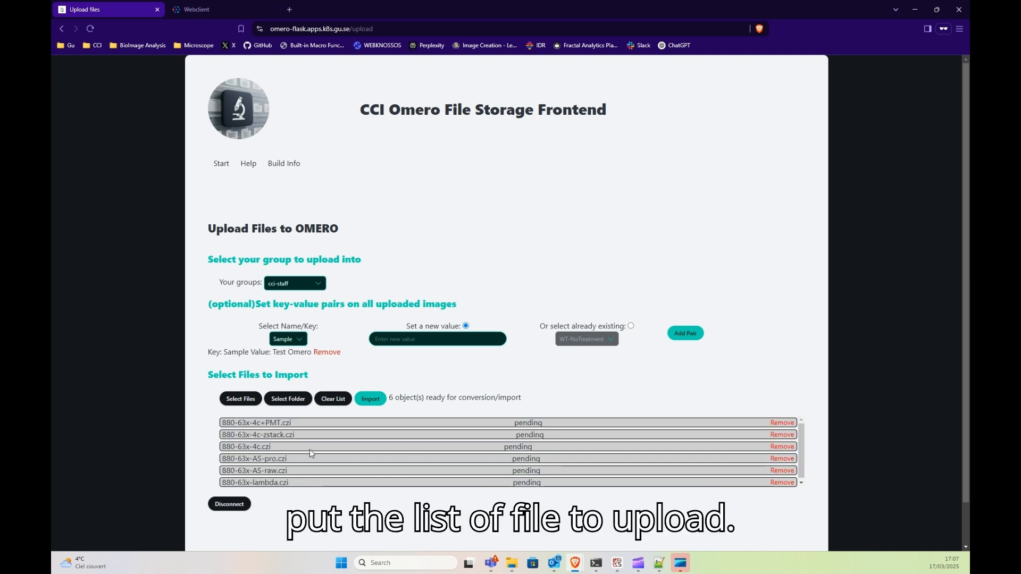